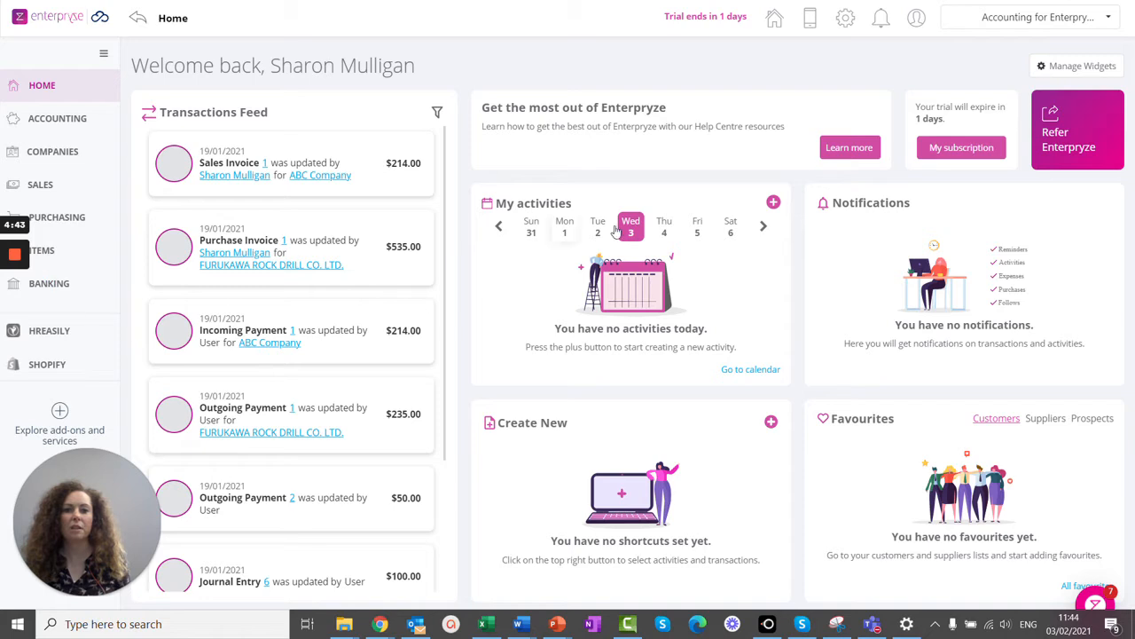
Open the organisation's finance and banking settings
{"action": "left_click", "coordinate": [845, 24]}
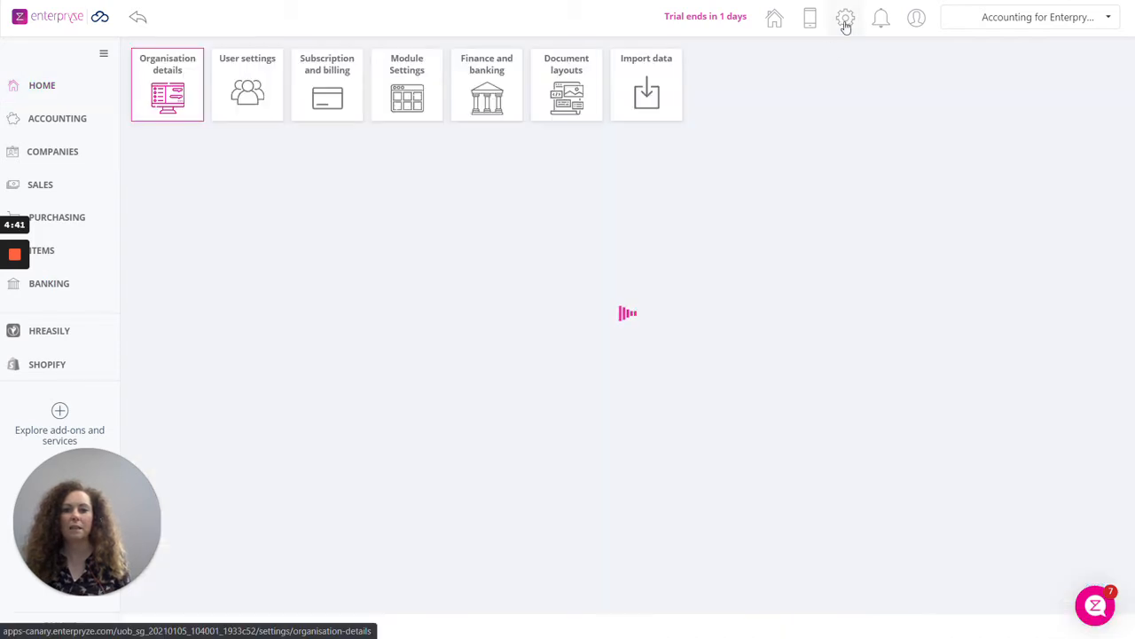
{"action": "left_click", "coordinate": [500, 89]}
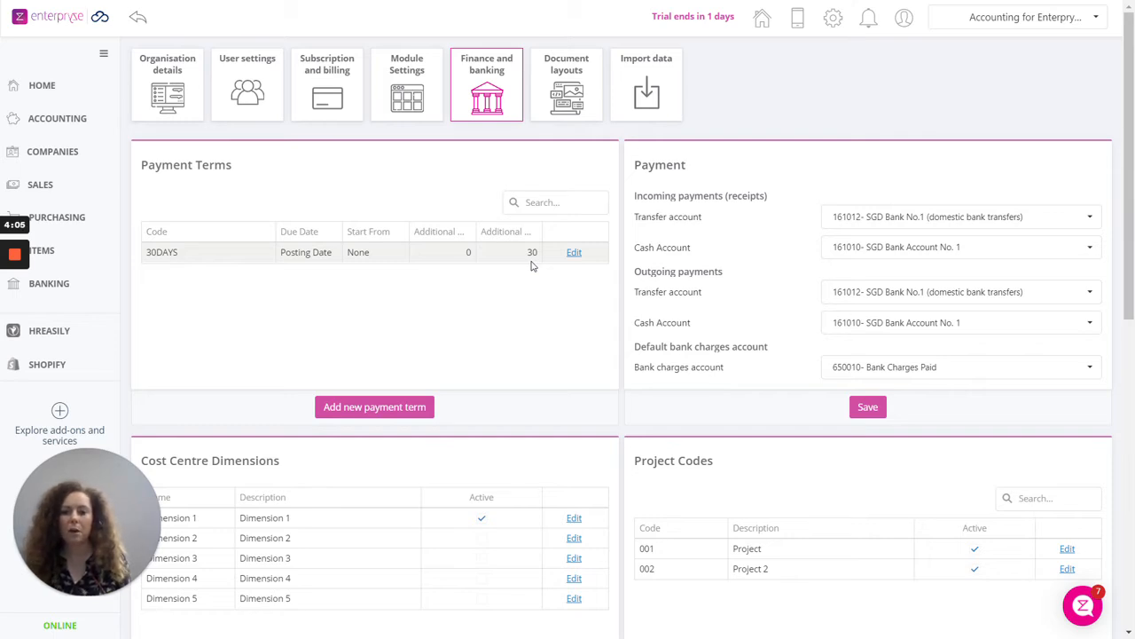
Start a new payment term, review its due date, start-from and additional months and days fields, and cancel the entry
{"action": "left_click", "coordinate": [355, 408]}
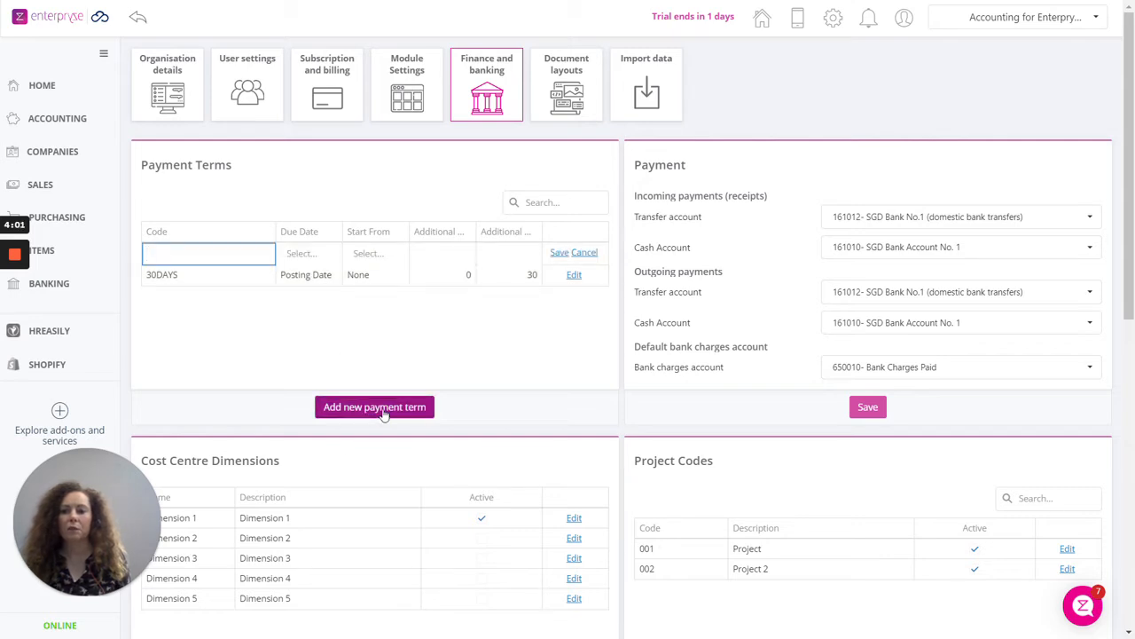
{"action": "left_click", "coordinate": [311, 253]}
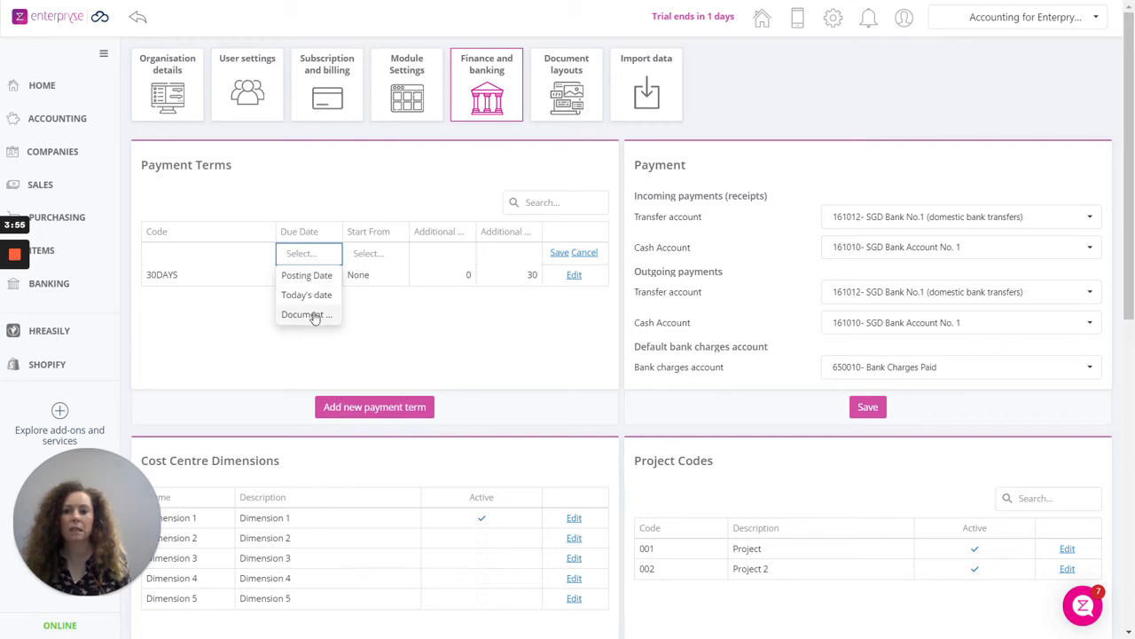
{"action": "left_click", "coordinate": [365, 255]}
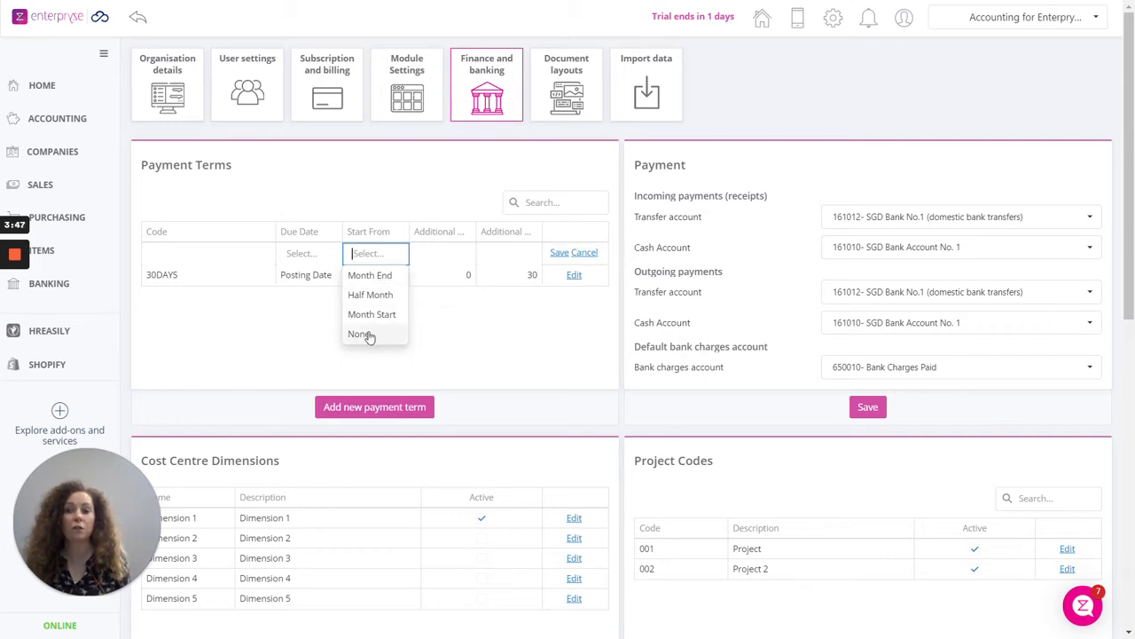
{"action": "left_click", "coordinate": [442, 250]}
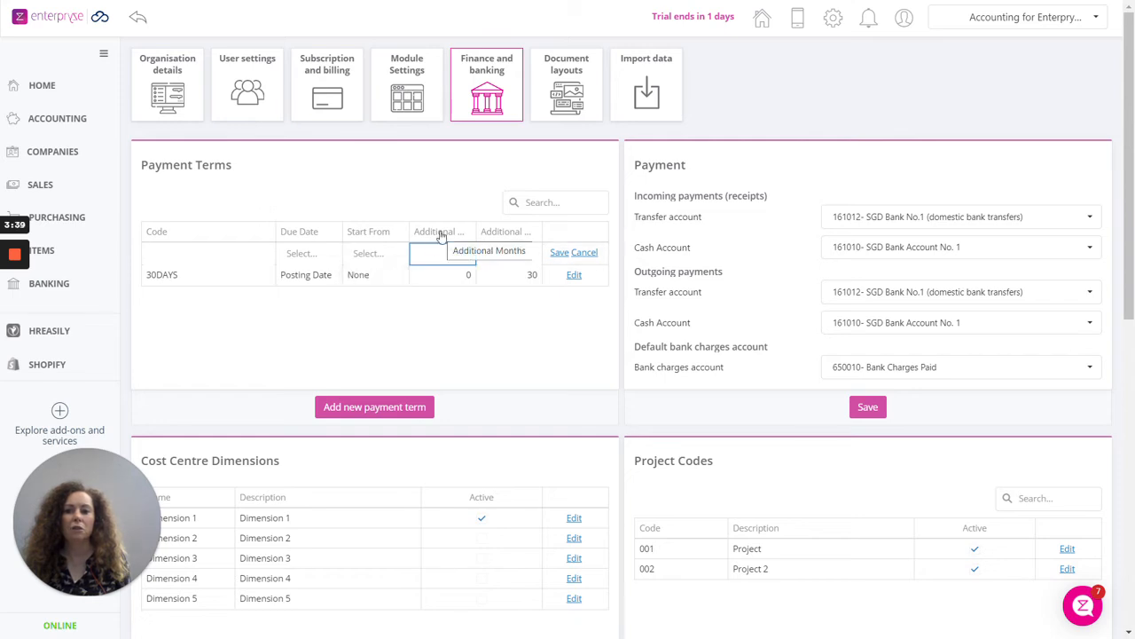
{"action": "key", "text": "Tab"}
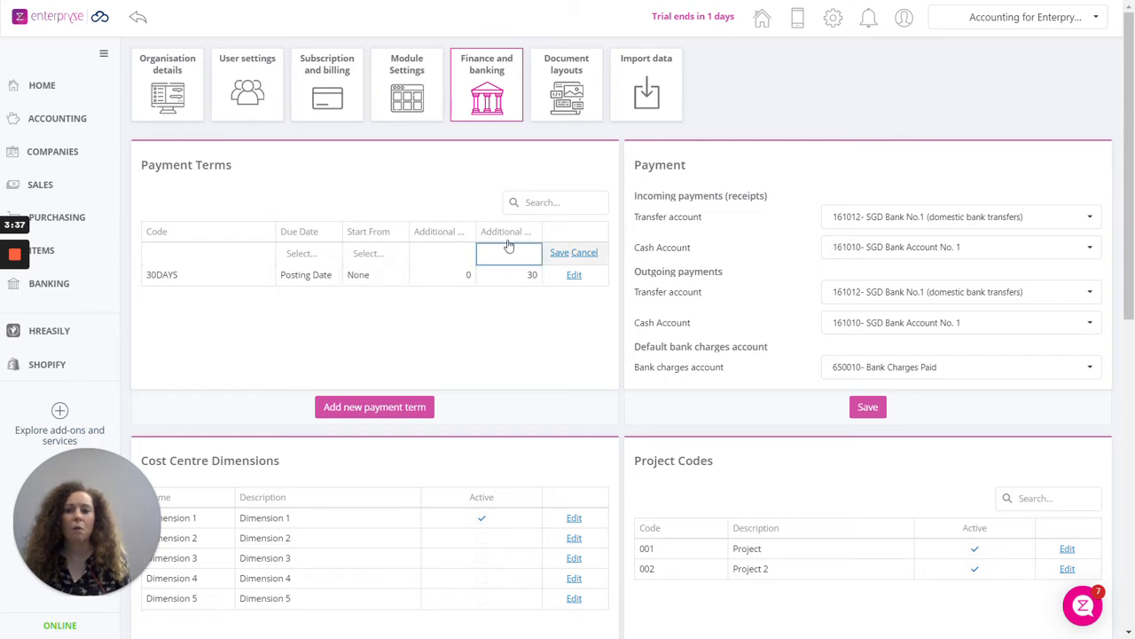
{"action": "left_click", "coordinate": [584, 254]}
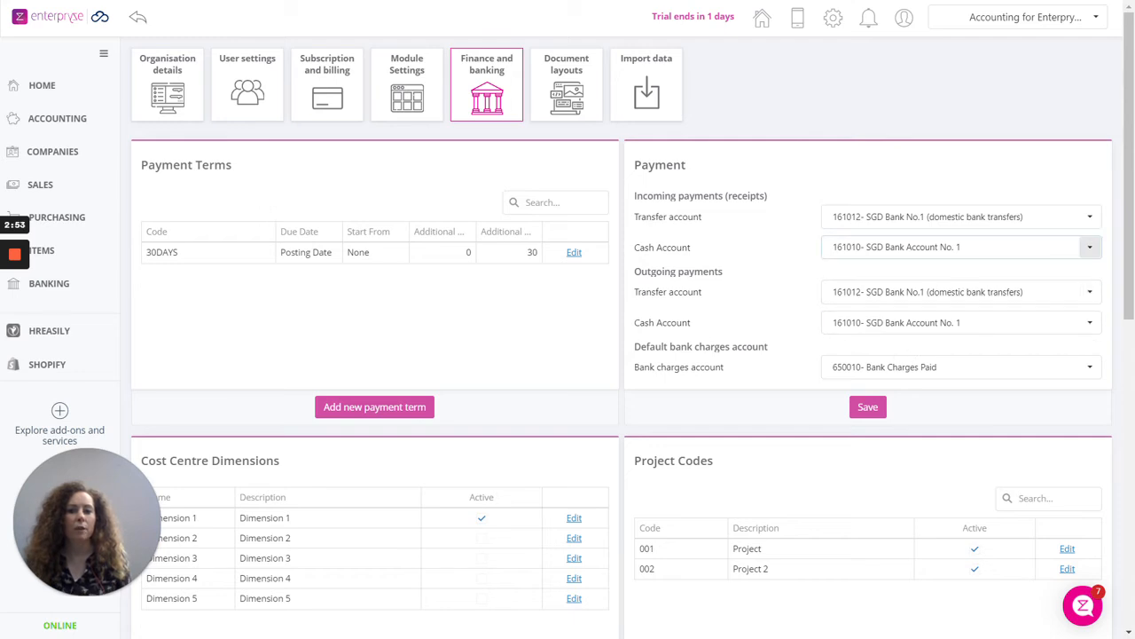
Review the available transfer accounts for incoming payments and save the payment account settings
{"action": "left_click", "coordinate": [1093, 220]}
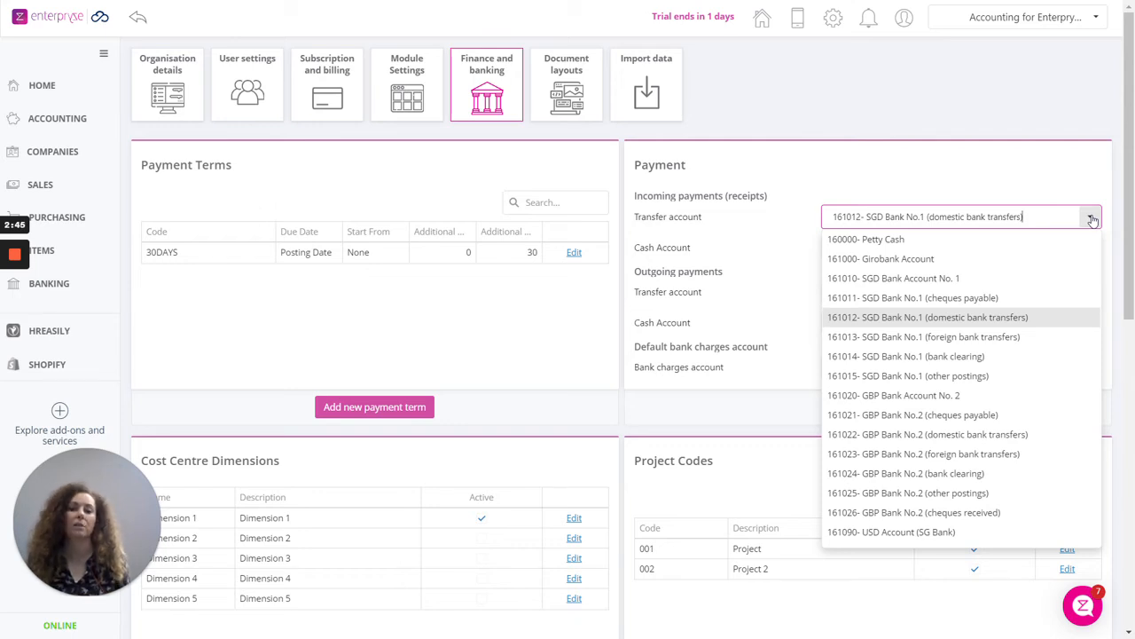
{"action": "left_click", "coordinate": [1092, 220]}
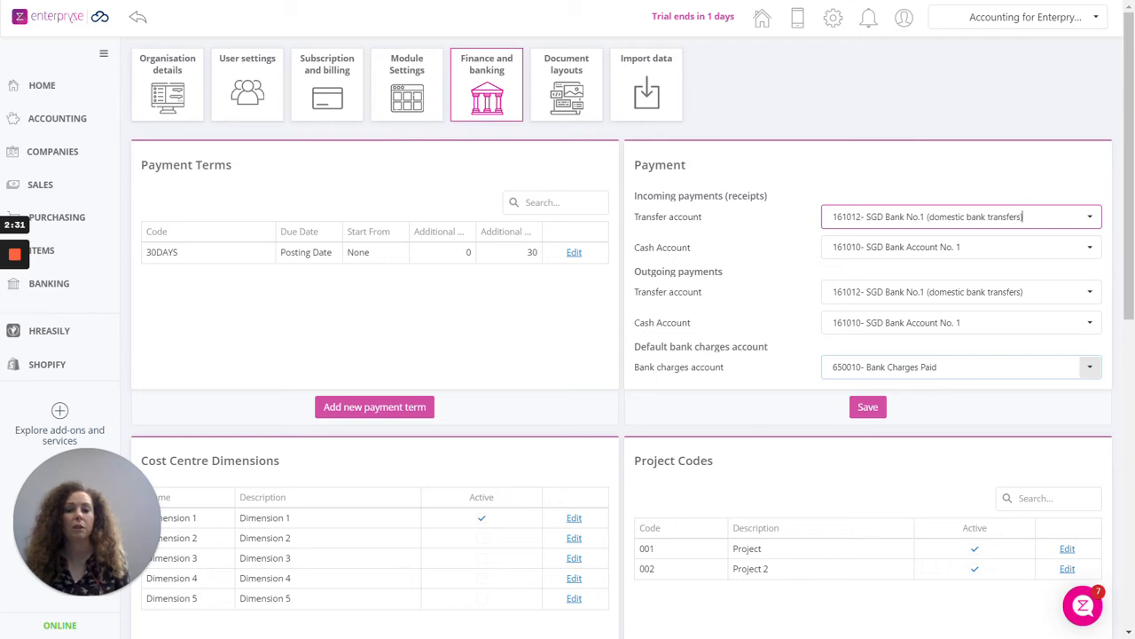
{"action": "left_click", "coordinate": [867, 408]}
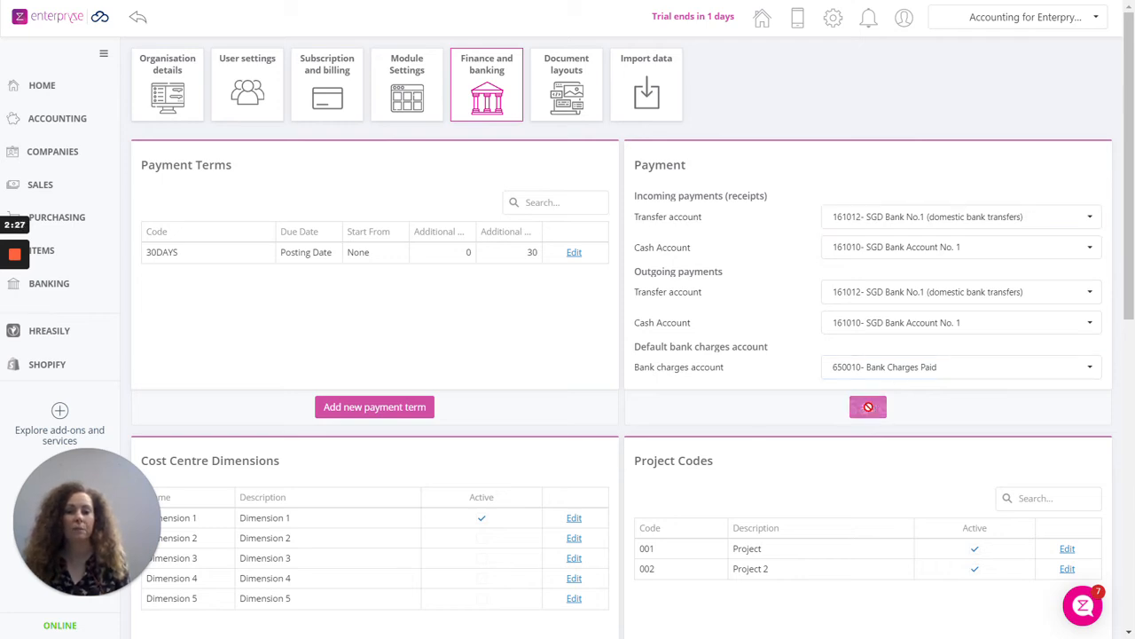
Start setting exchange rates for the February 2021 period and select only the EUR and GBP currencies
{"action": "scroll", "coordinate": [721, 391], "scroll_direction": "down", "scroll_amount": 3}
{"action": "scroll", "coordinate": [720, 391], "scroll_direction": "down", "scroll_amount": 4}
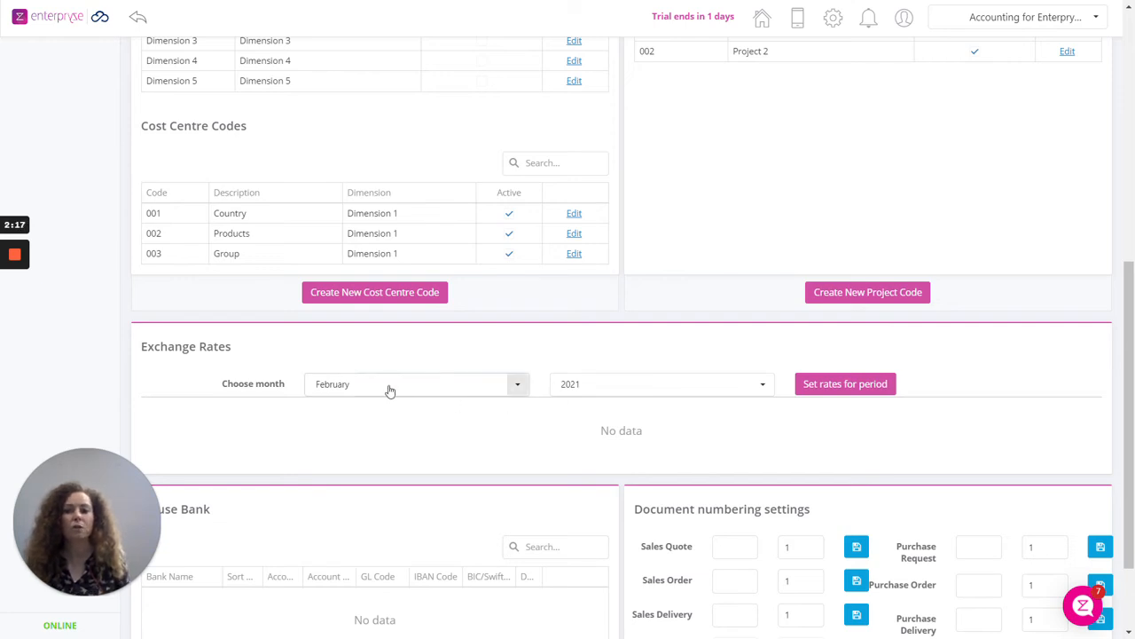
{"action": "left_click", "coordinate": [819, 387]}
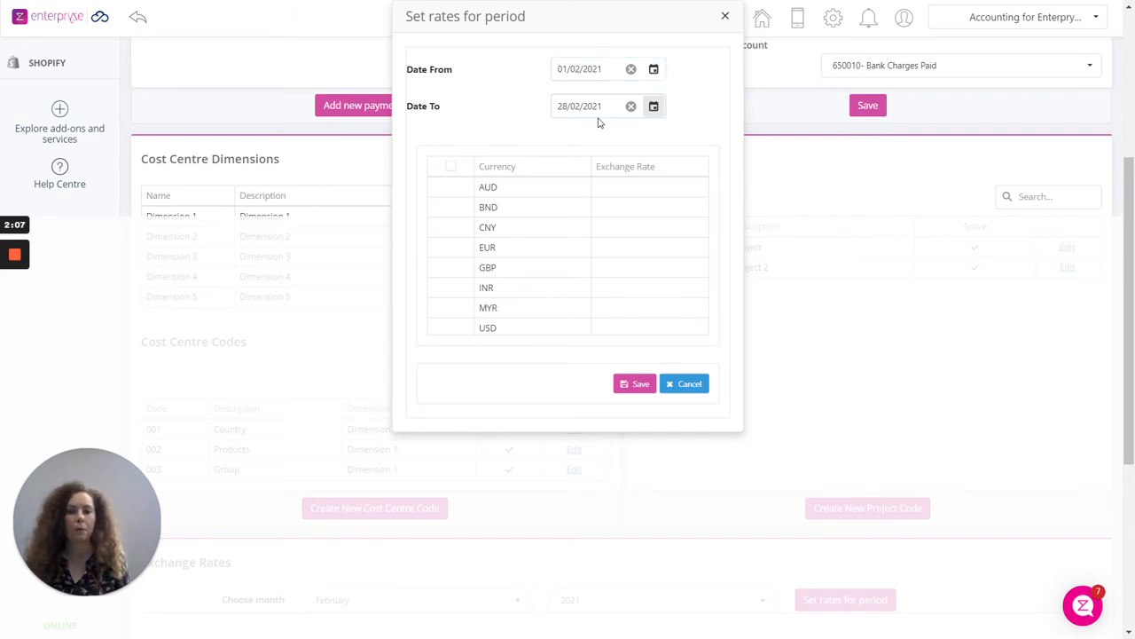
{"action": "left_click", "coordinate": [450, 168]}
{"action": "left_click", "coordinate": [450, 170]}
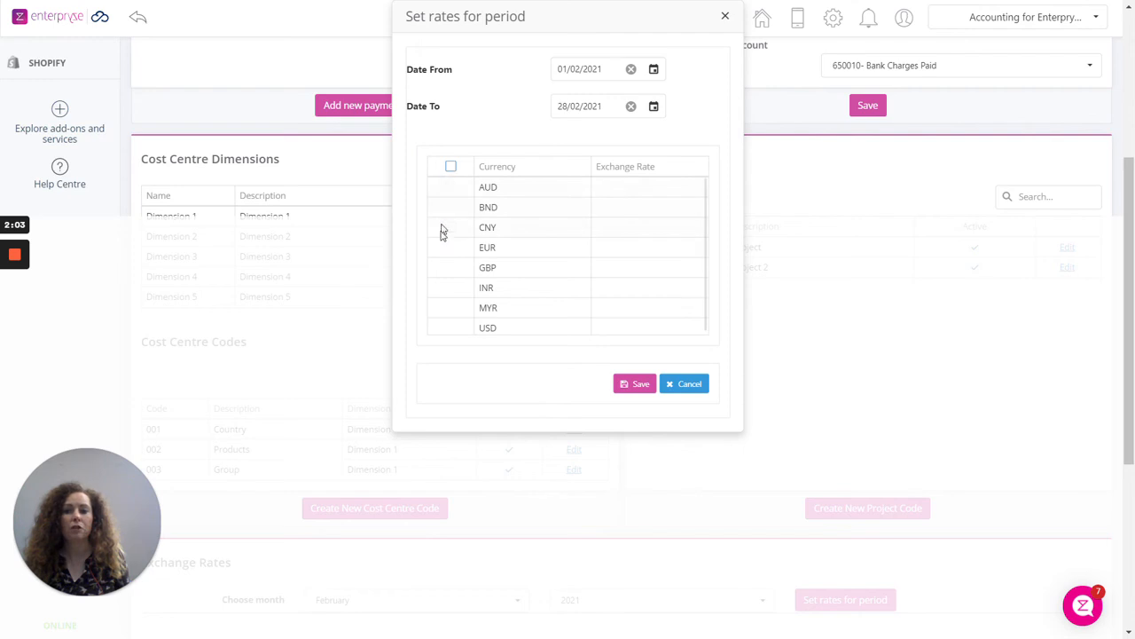
{"action": "left_click", "coordinate": [453, 250]}
{"action": "left_click", "coordinate": [451, 267]}
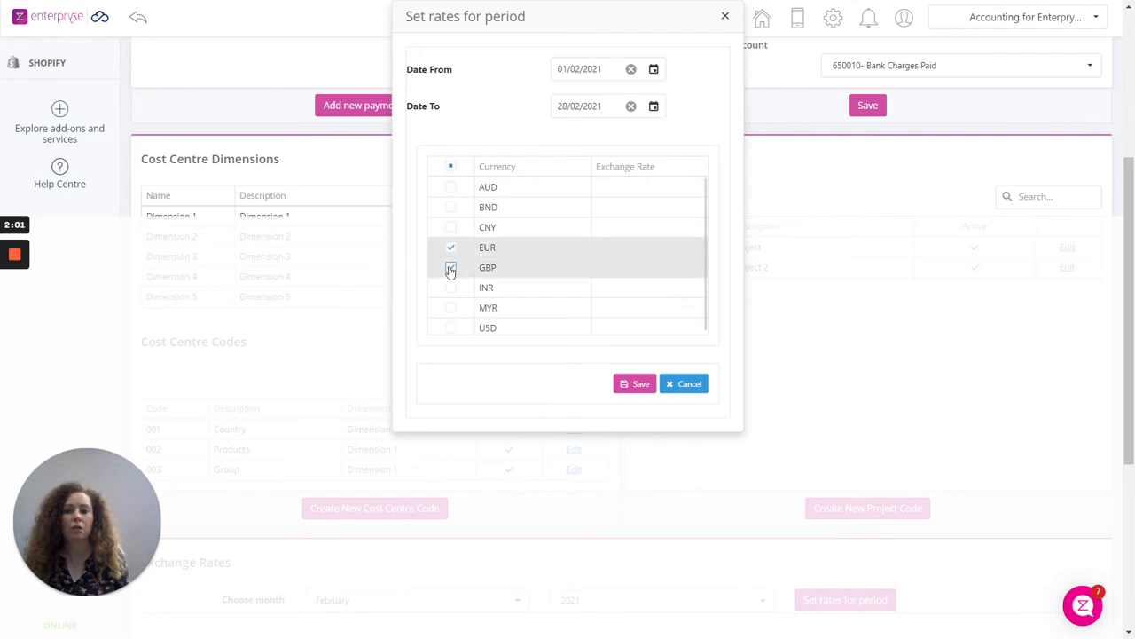
Set the exchange rate to 1.25 for EUR and 1.36 for GBP, and save the rates for the chosen period
{"action": "left_click", "coordinate": [644, 252]}
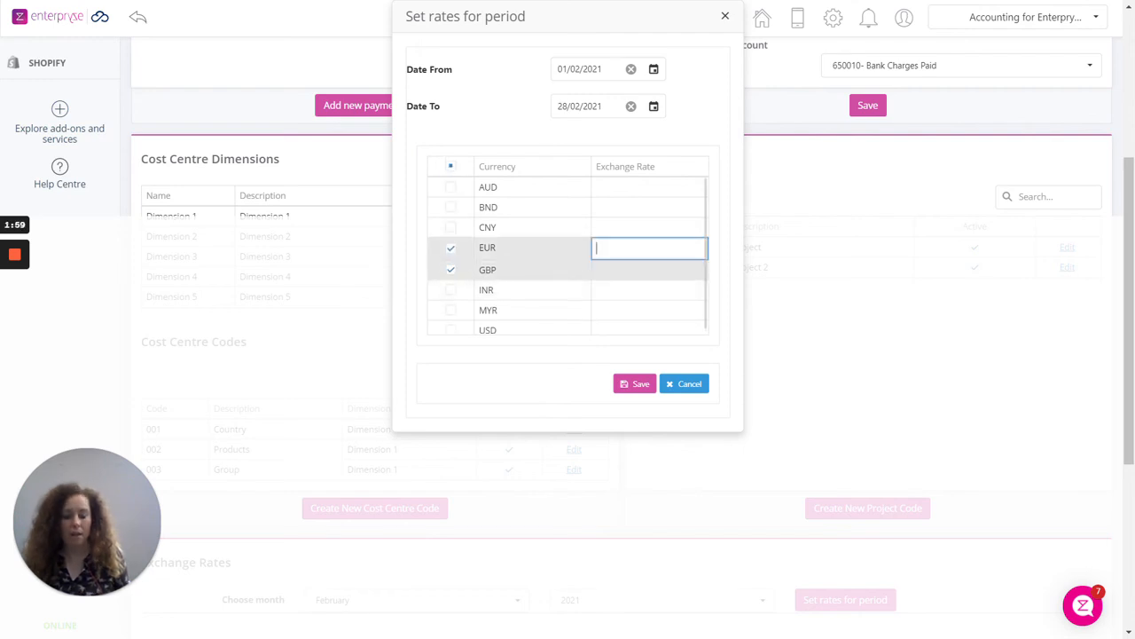
{"action": "type", "text": "1."}
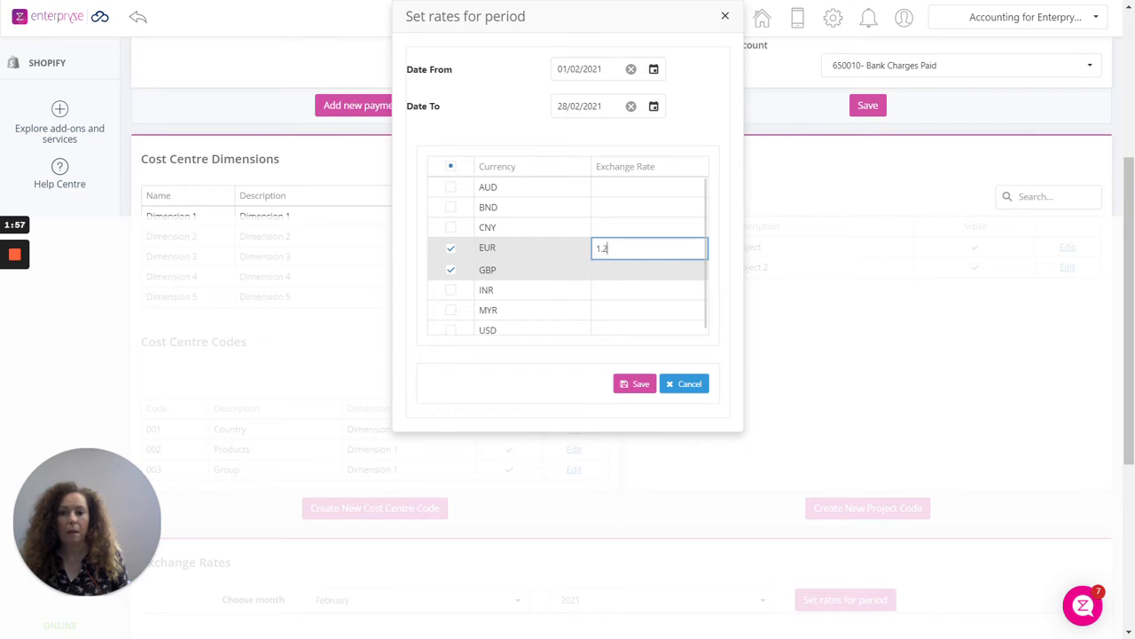
{"action": "type", "text": "25"}
{"action": "left_click", "coordinate": [644, 269]}
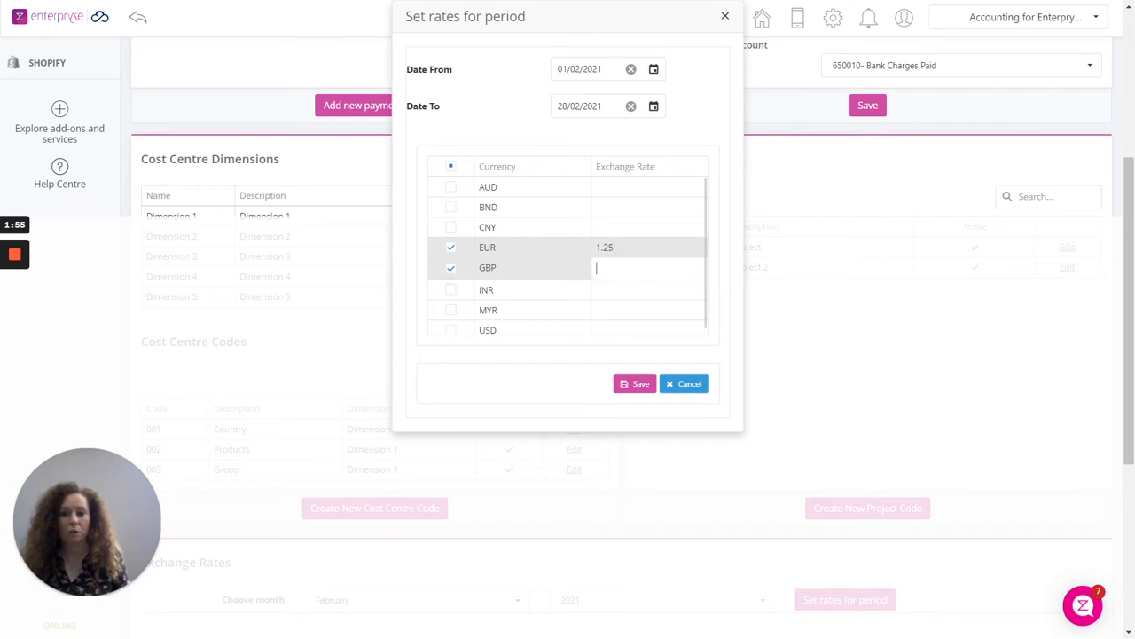
{"action": "type", "text": "1.36"}
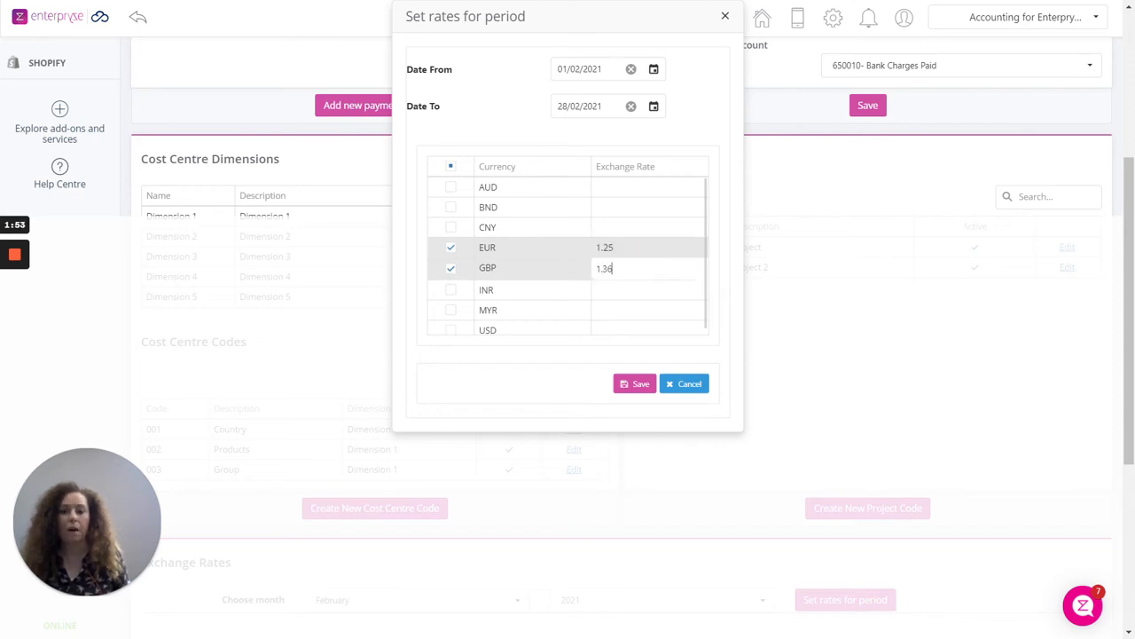
{"action": "left_click", "coordinate": [639, 388]}
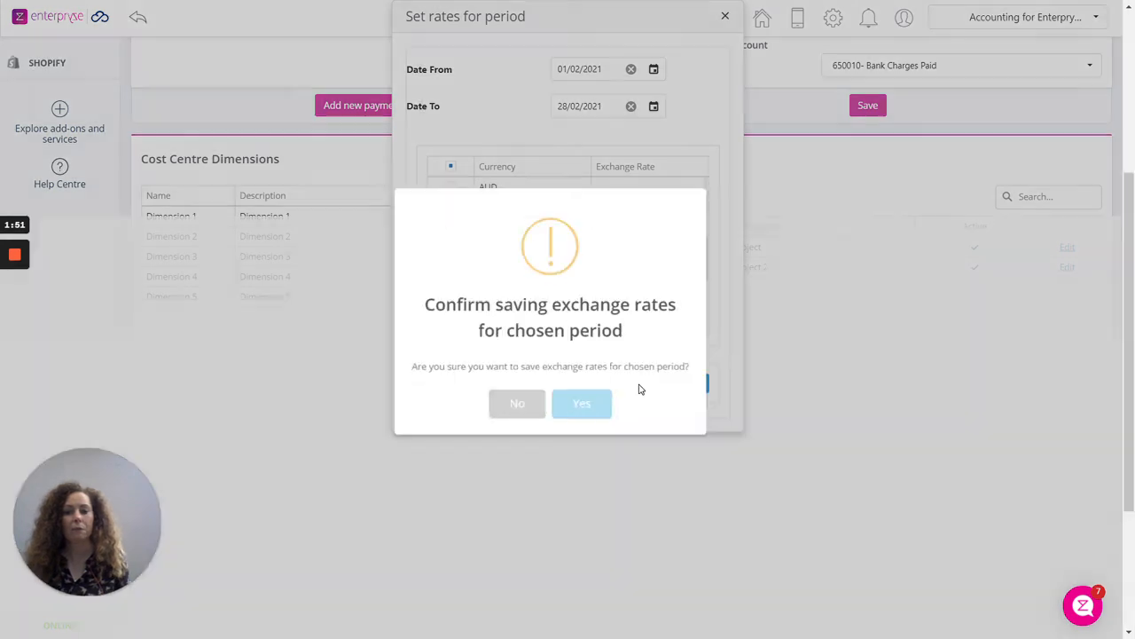
{"action": "left_click", "coordinate": [583, 417]}
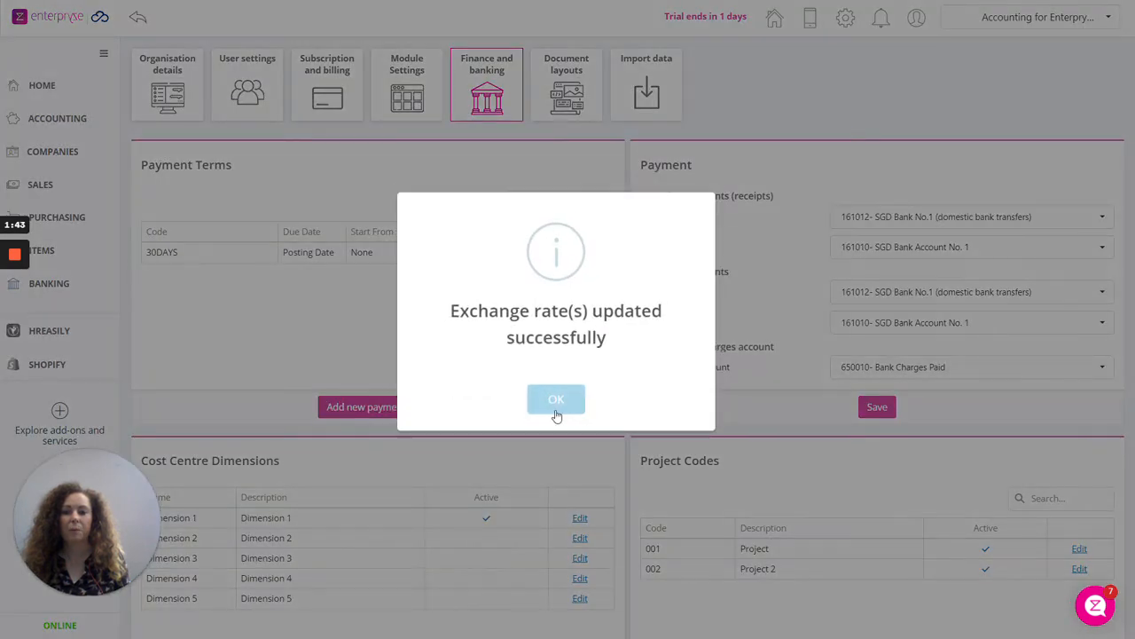
{"action": "left_click", "coordinate": [556, 401]}
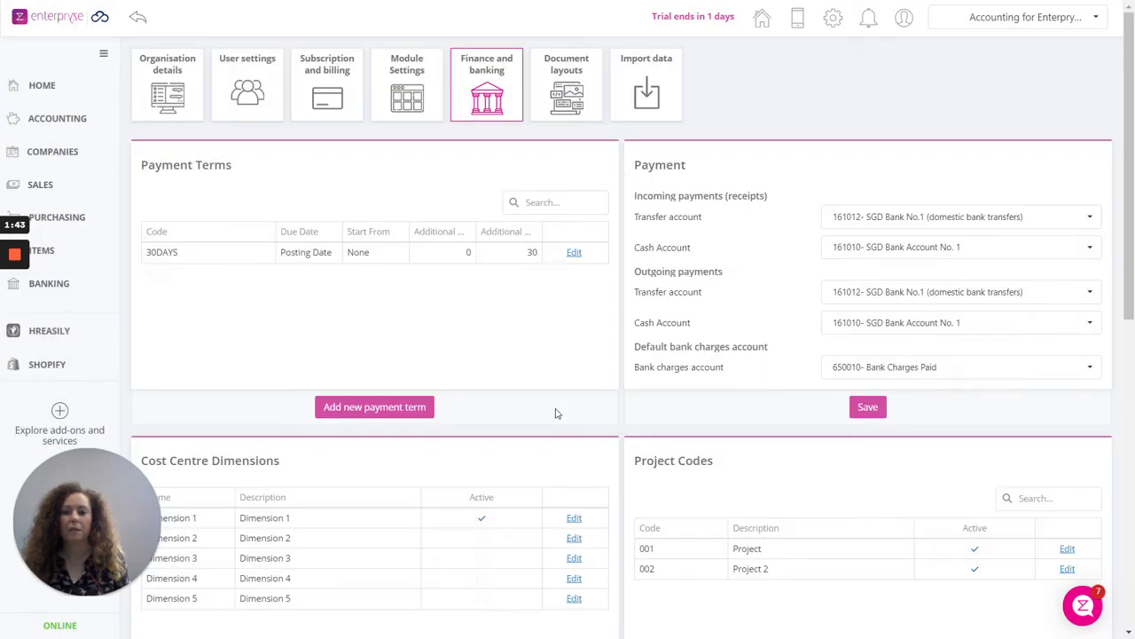
Reload the finance and banking settings and examine the daily exchange rates for February 2021
{"action": "scroll", "coordinate": [553, 425], "scroll_direction": "down", "scroll_amount": 7}
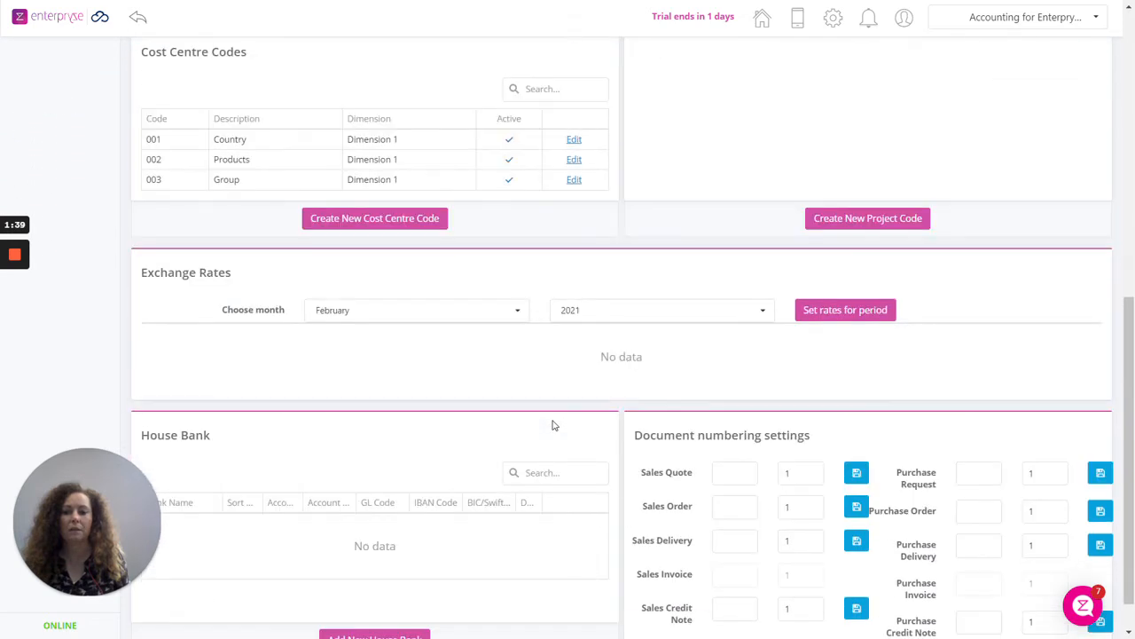
{"action": "scroll", "coordinate": [504, 371], "scroll_direction": "up", "scroll_amount": 2}
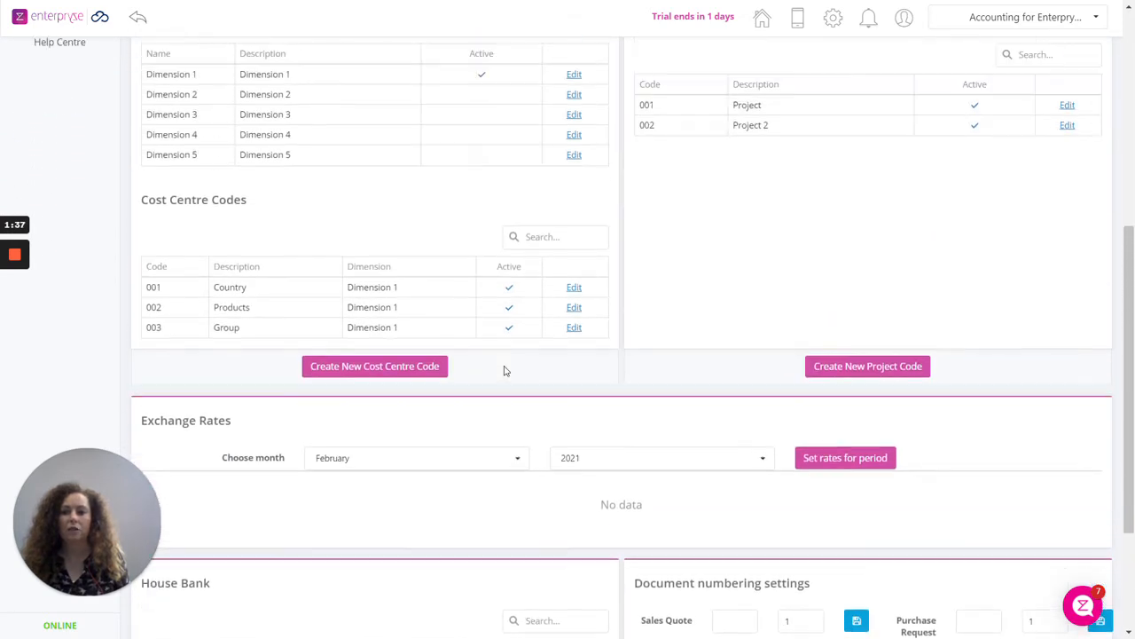
{"action": "scroll", "coordinate": [505, 371], "scroll_direction": "up", "scroll_amount": 6}
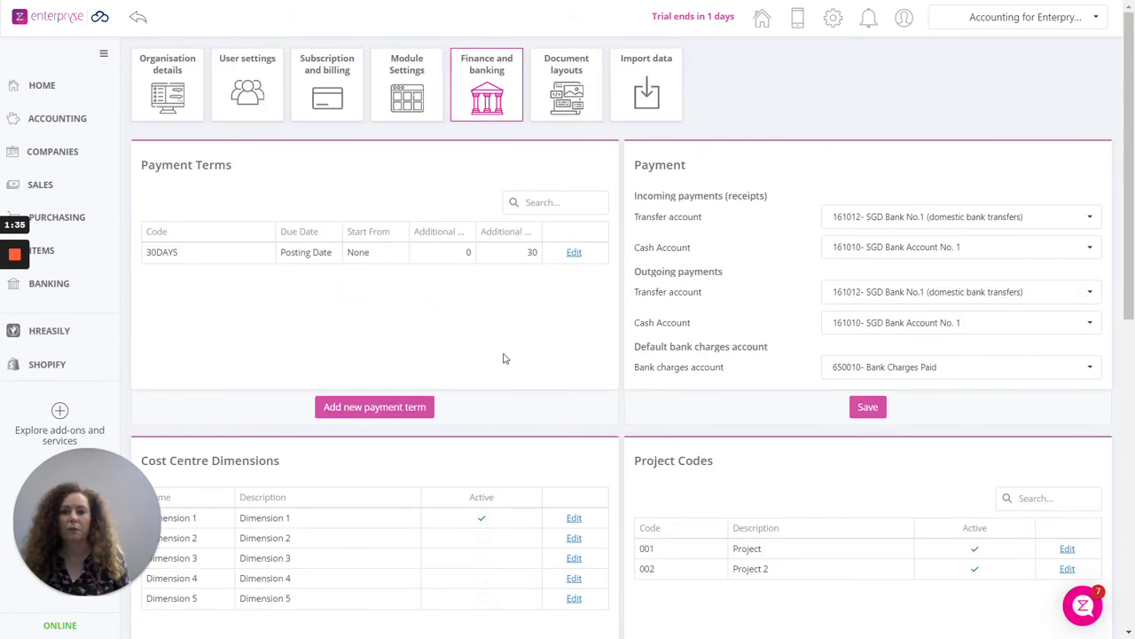
{"action": "right_click", "coordinate": [855, 135]}
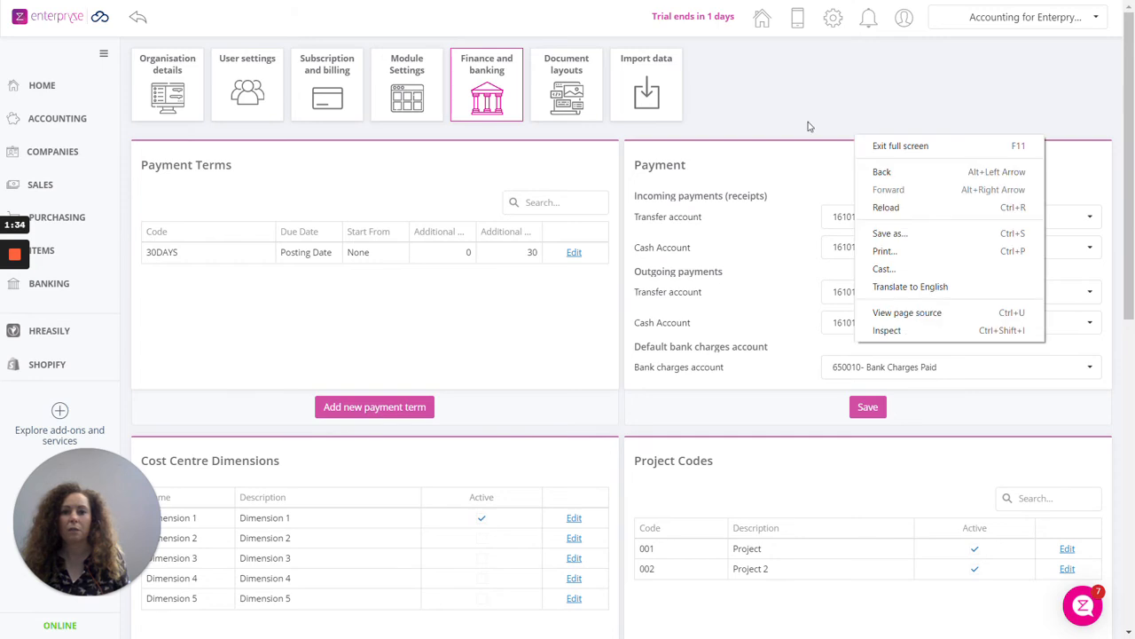
{"action": "left_click", "coordinate": [832, 18]}
{"action": "left_click", "coordinate": [832, 19]}
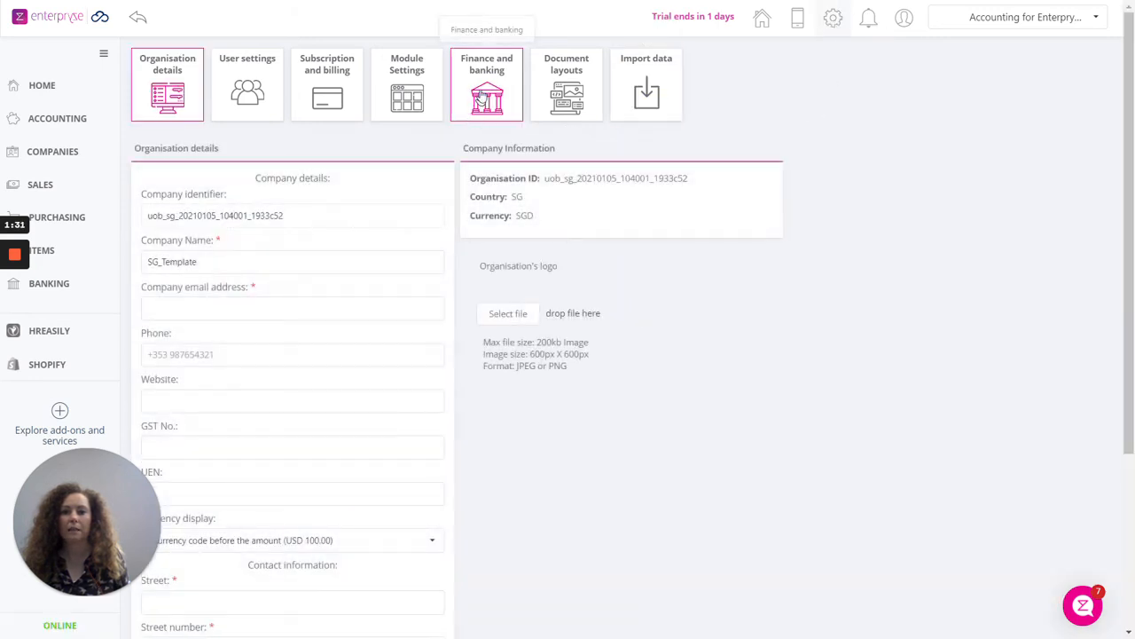
{"action": "left_click", "coordinate": [482, 100]}
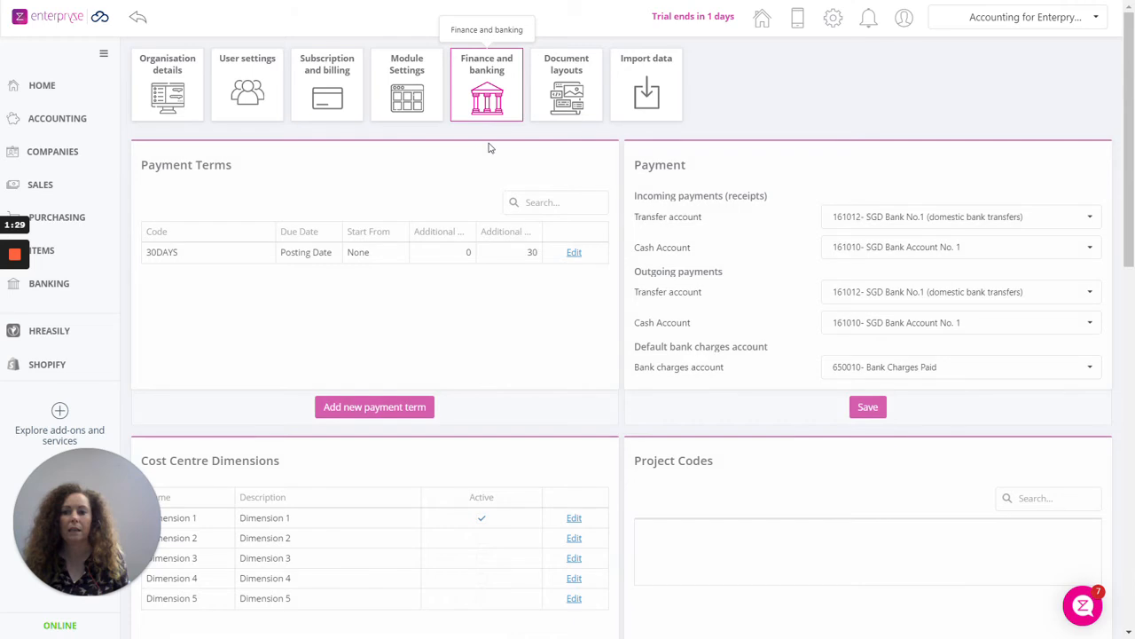
{"action": "scroll", "coordinate": [488, 148], "scroll_direction": "down", "scroll_amount": 7}
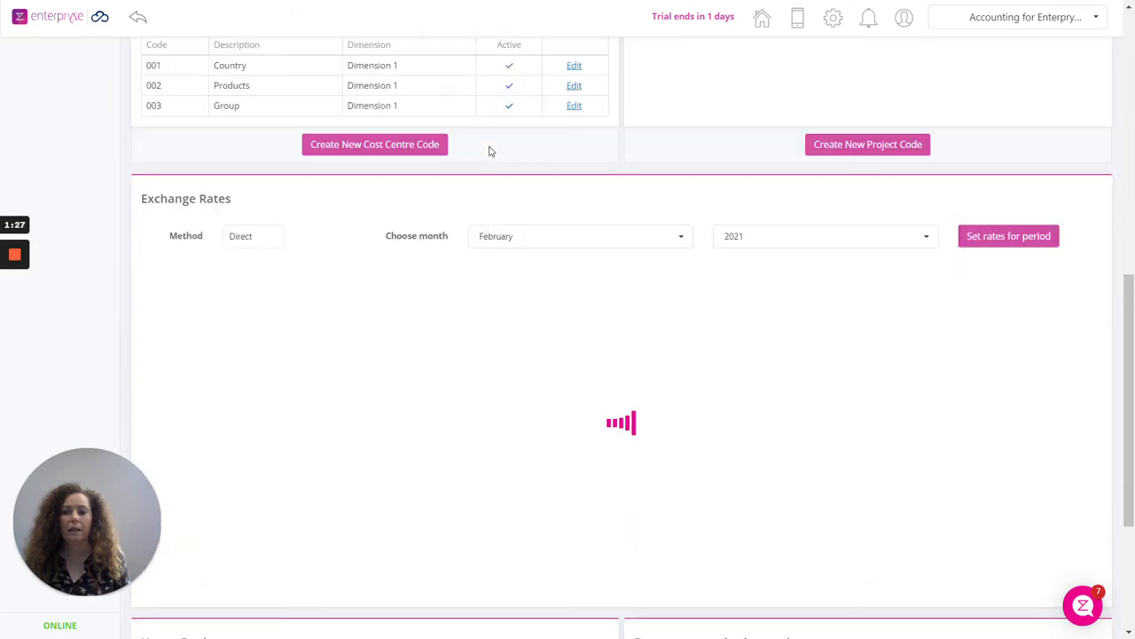
{"action": "scroll", "coordinate": [489, 151], "scroll_direction": "down", "scroll_amount": 3}
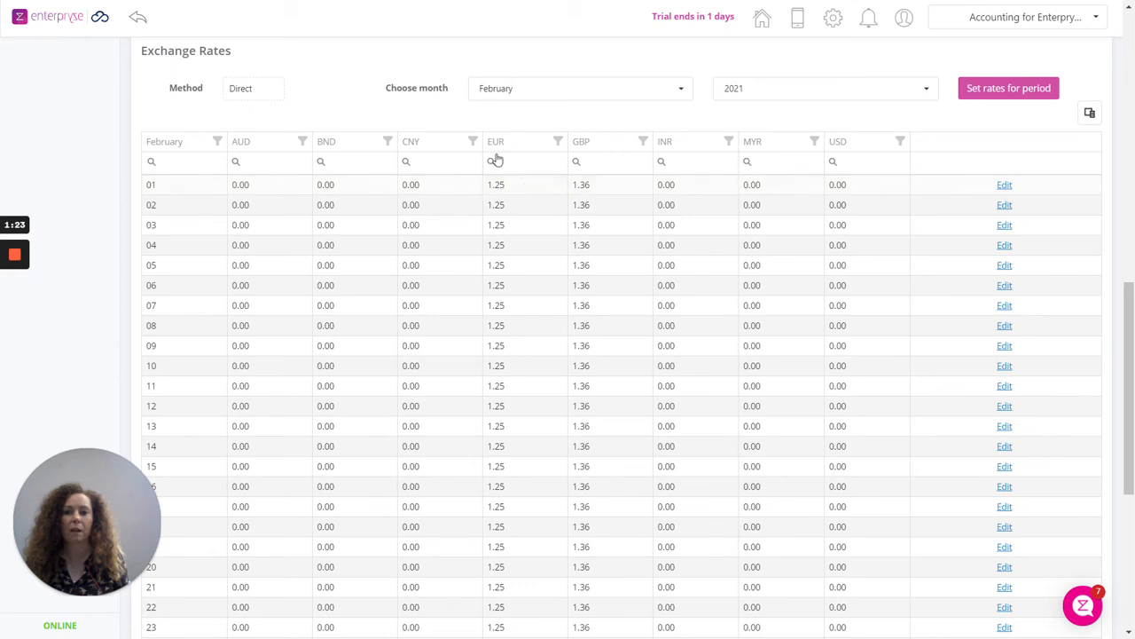
Open the exchange rates for 3 February for editing and cancel the edit
{"action": "mouse_move", "coordinate": [495, 160]}
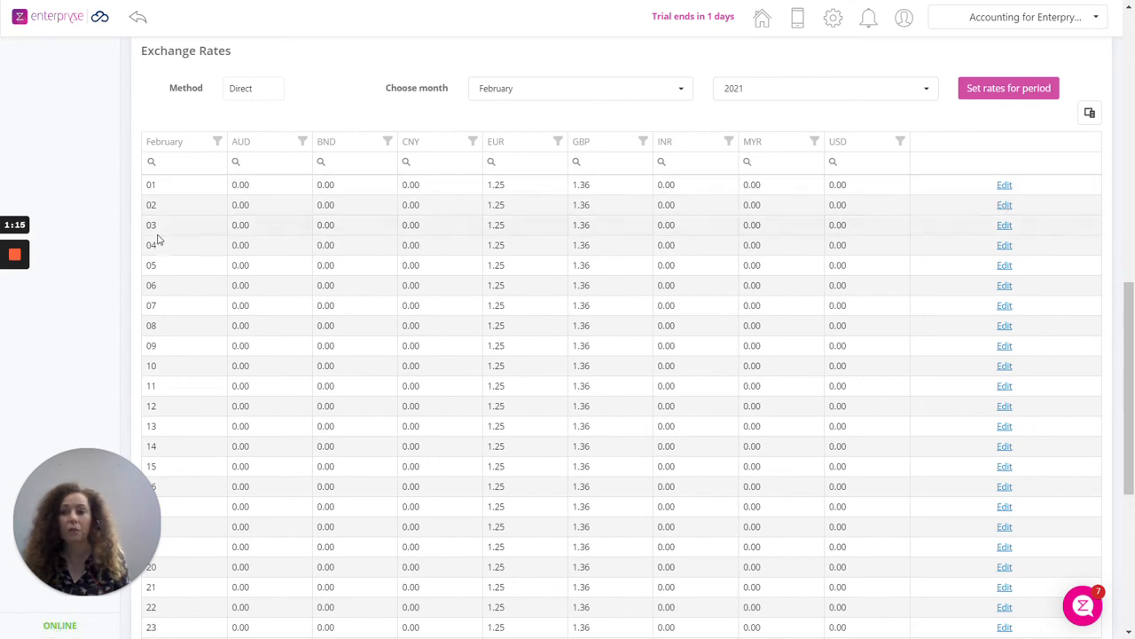
{"action": "left_click", "coordinate": [1004, 226]}
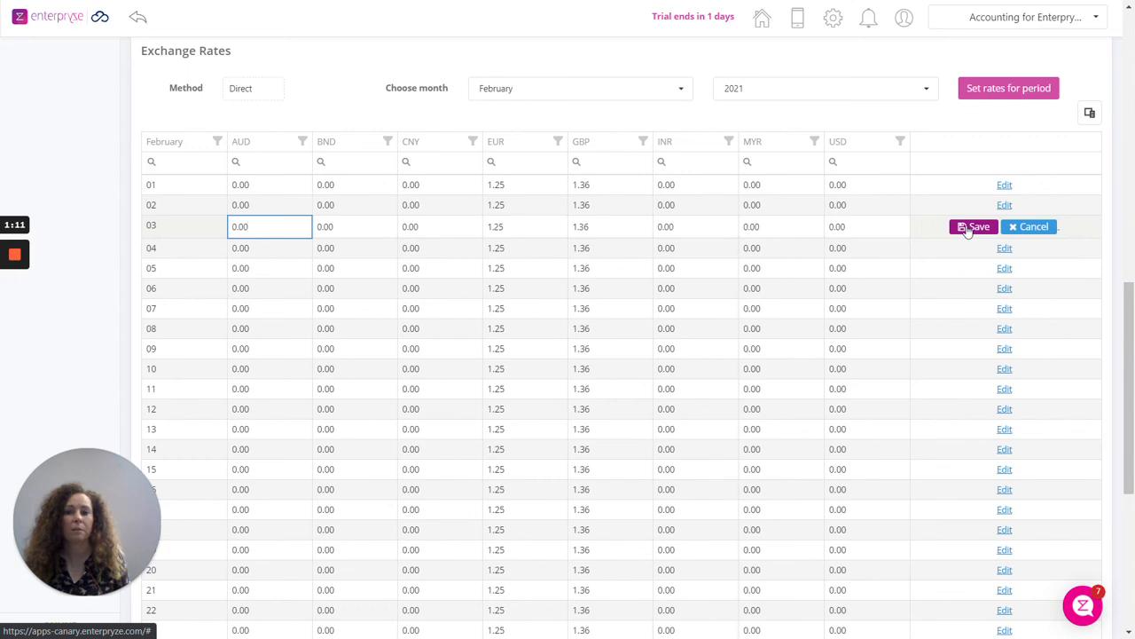
{"action": "left_click", "coordinate": [1033, 227]}
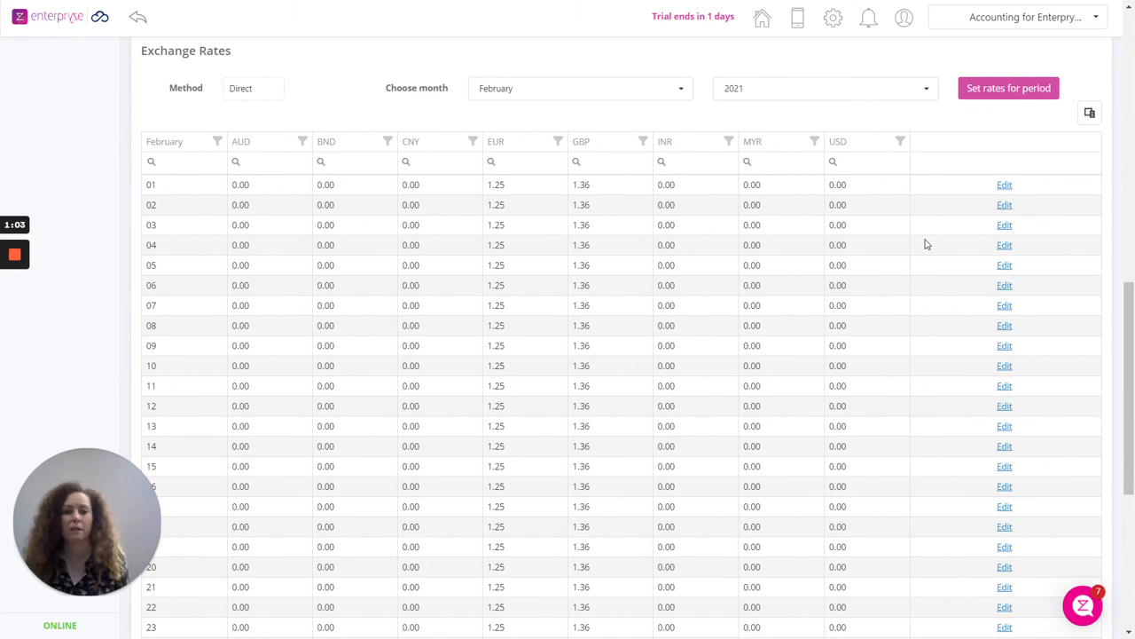
Start a new house bank entry, go through its sort code, account, GL code and IBAN fields, and cancel the entry
{"action": "scroll", "coordinate": [925, 244], "scroll_direction": "down", "scroll_amount": 5}
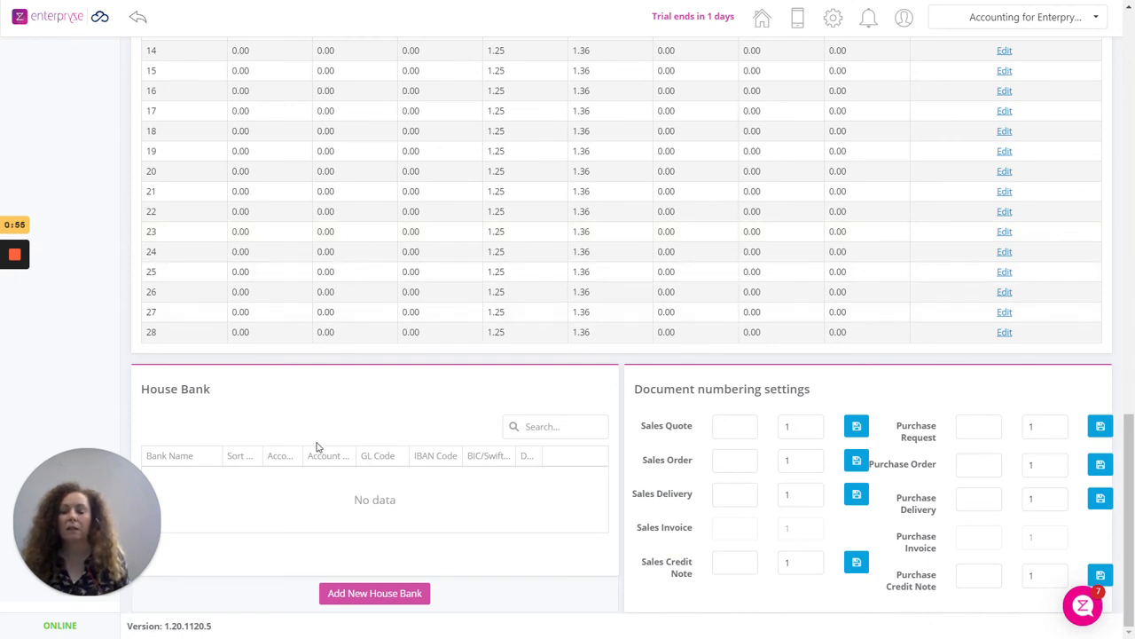
{"action": "left_click", "coordinate": [371, 599]}
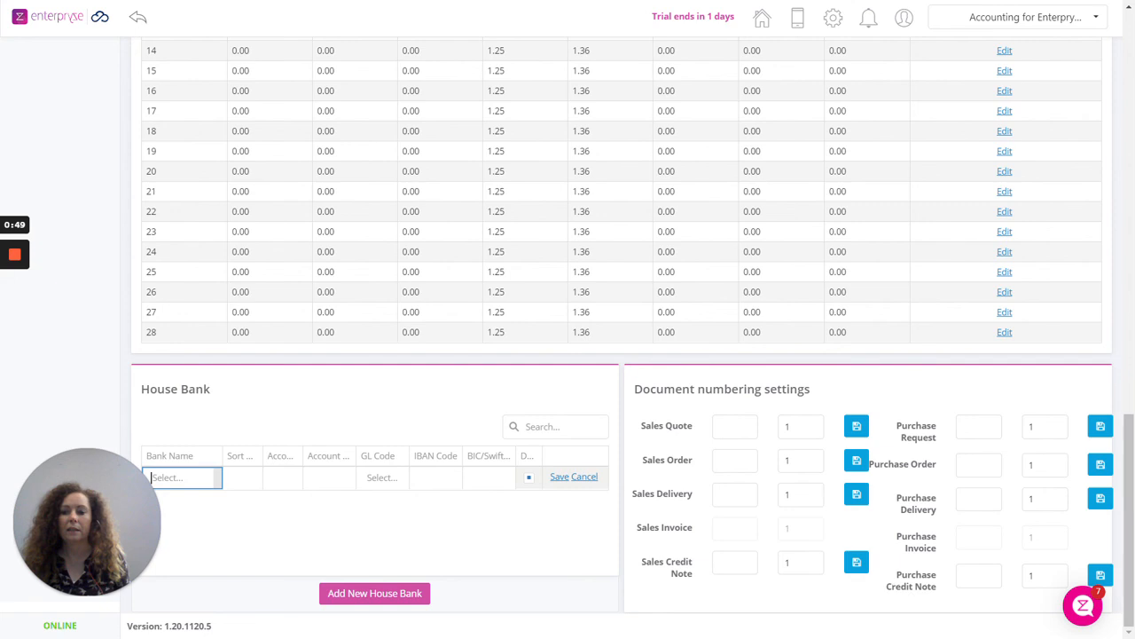
{"action": "left_click", "coordinate": [242, 478]}
{"action": "left_click", "coordinate": [283, 478]}
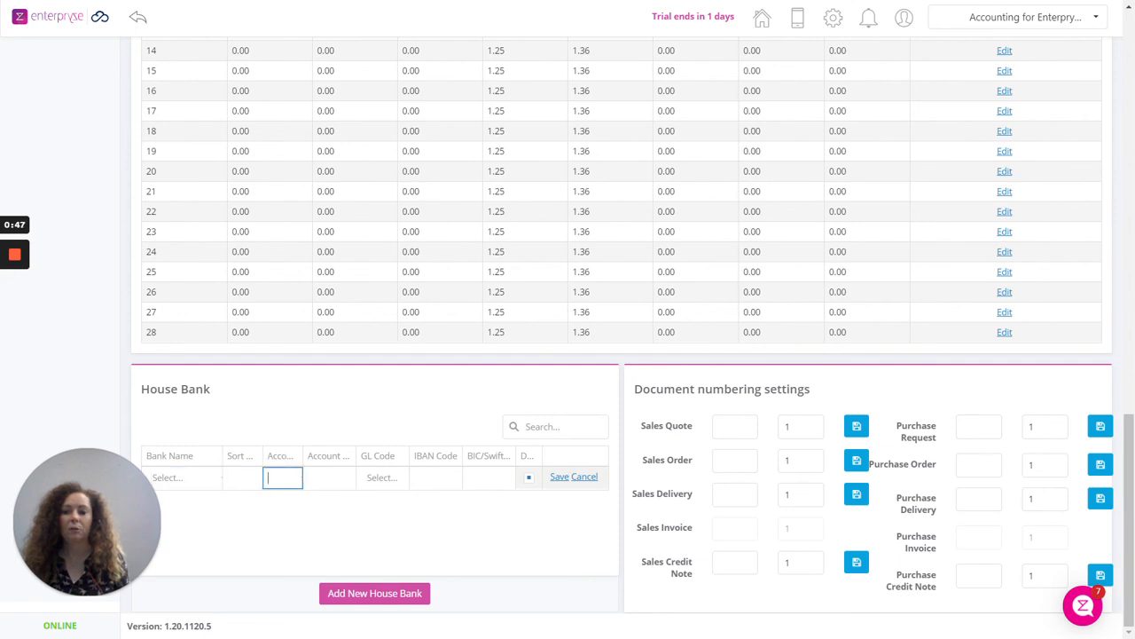
{"action": "left_click", "coordinate": [329, 478]}
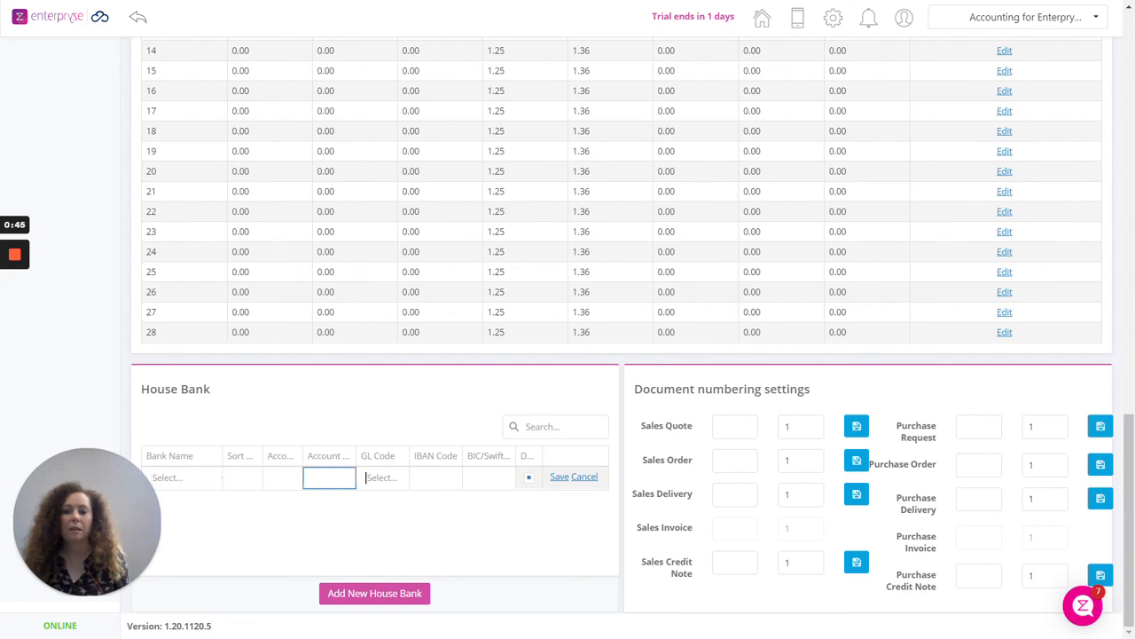
{"action": "left_click", "coordinate": [381, 478]}
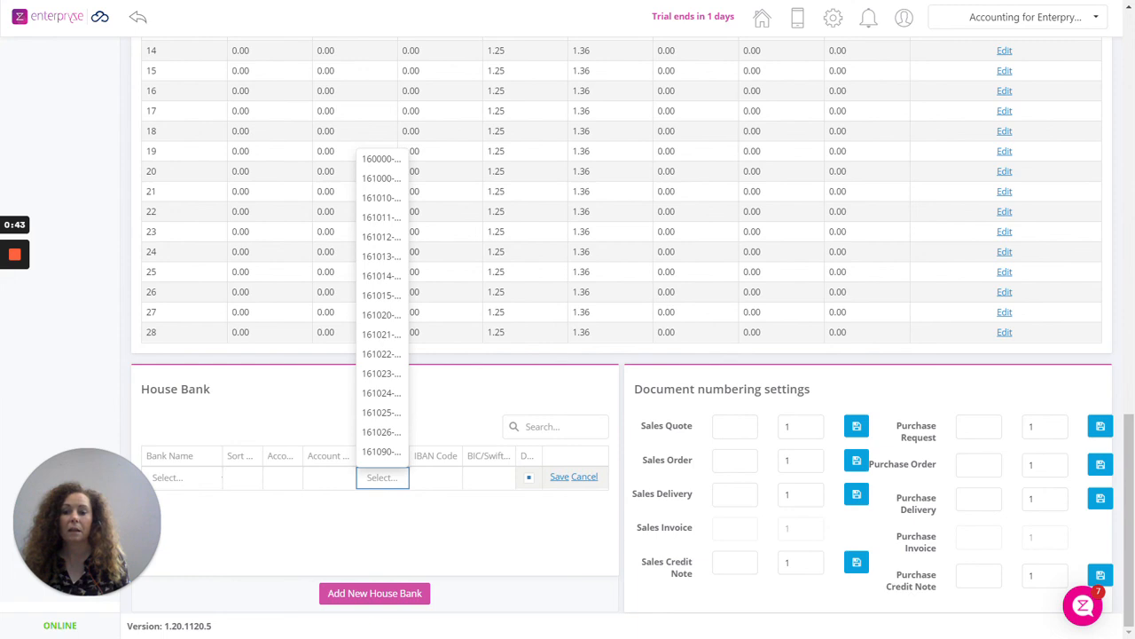
{"action": "left_click", "coordinate": [435, 478]}
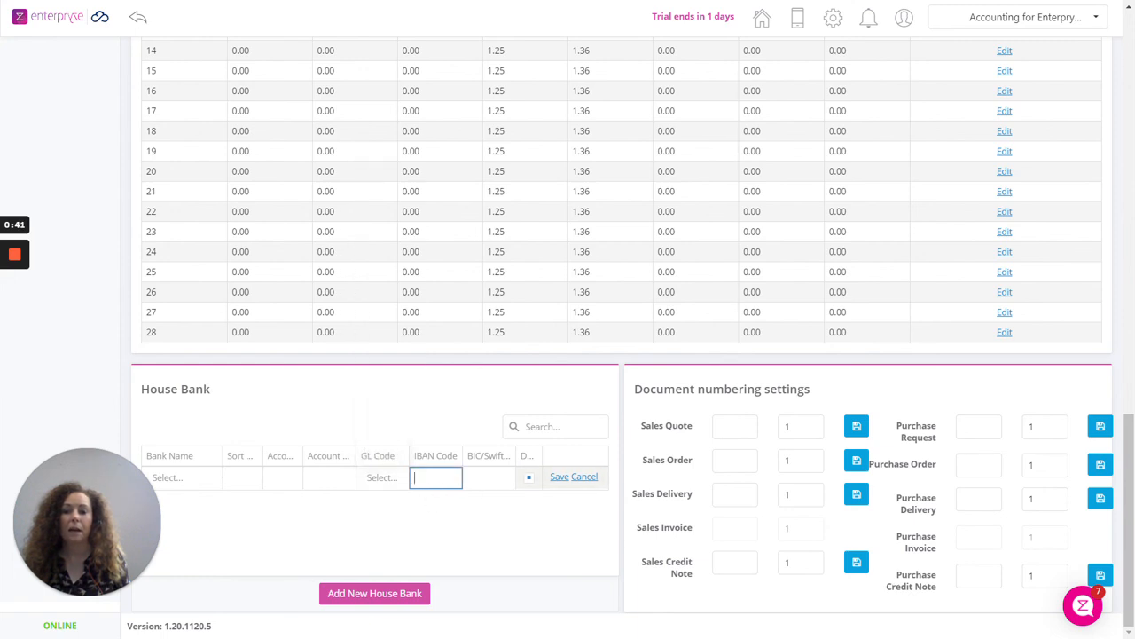
{"action": "left_click", "coordinate": [529, 480]}
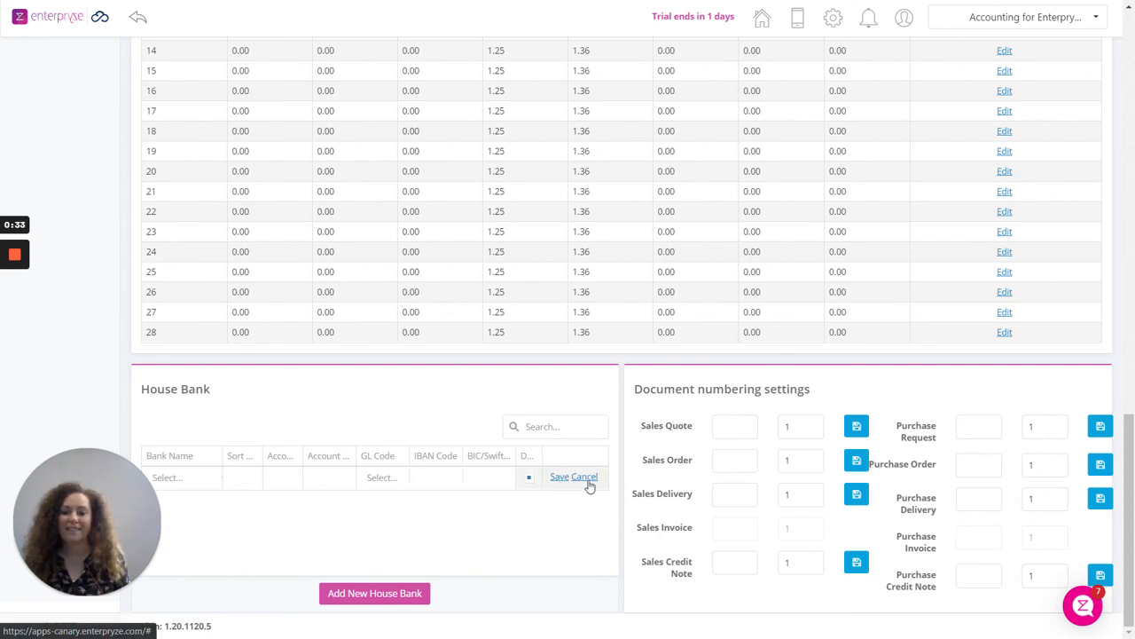
{"action": "left_click", "coordinate": [589, 478]}
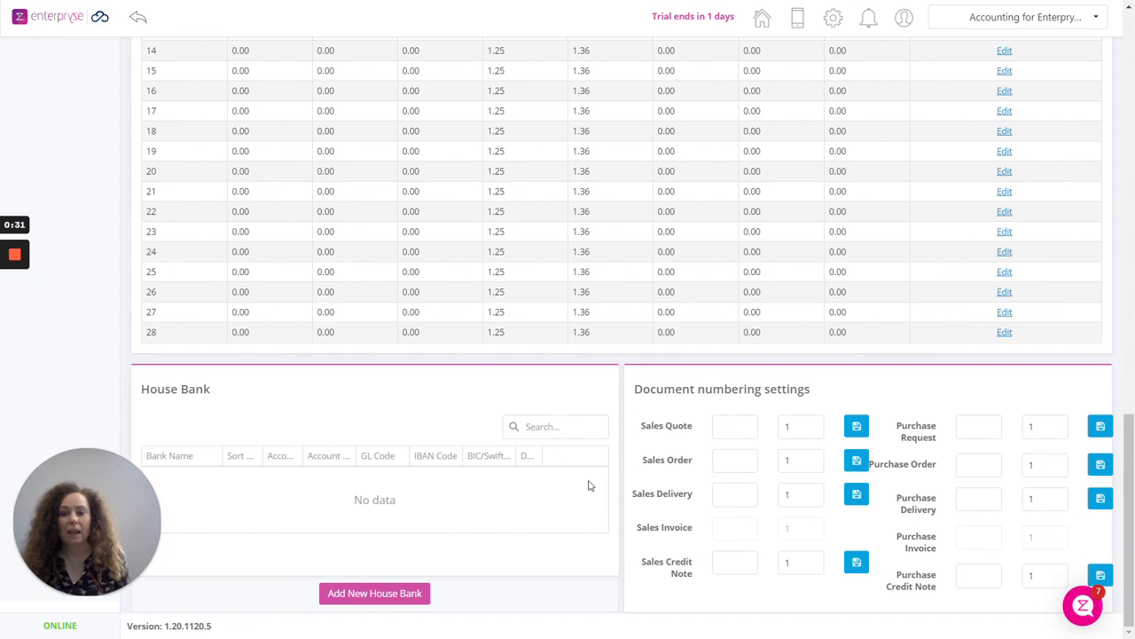
Open the support messenger and look through its options for contacting support and reaching the Enterpryze Help Centre
{"action": "scroll", "coordinate": [497, 448], "scroll_direction": "up", "scroll_amount": 2}
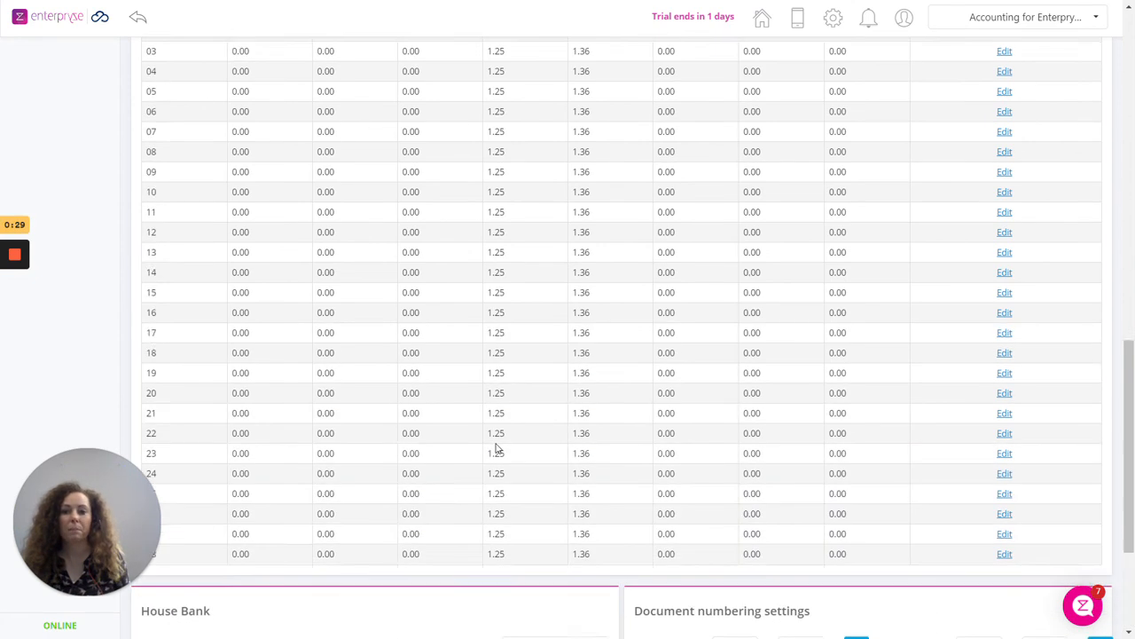
{"action": "scroll", "coordinate": [497, 448], "scroll_direction": "up", "scroll_amount": 10}
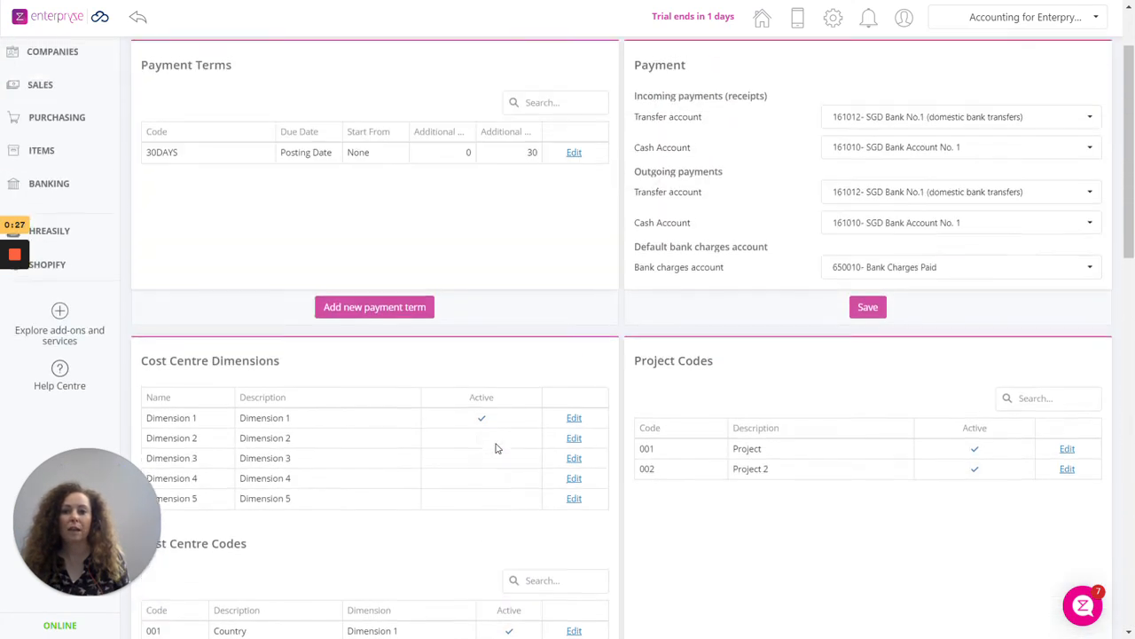
{"action": "scroll", "coordinate": [497, 448], "scroll_direction": "up", "scroll_amount": 2}
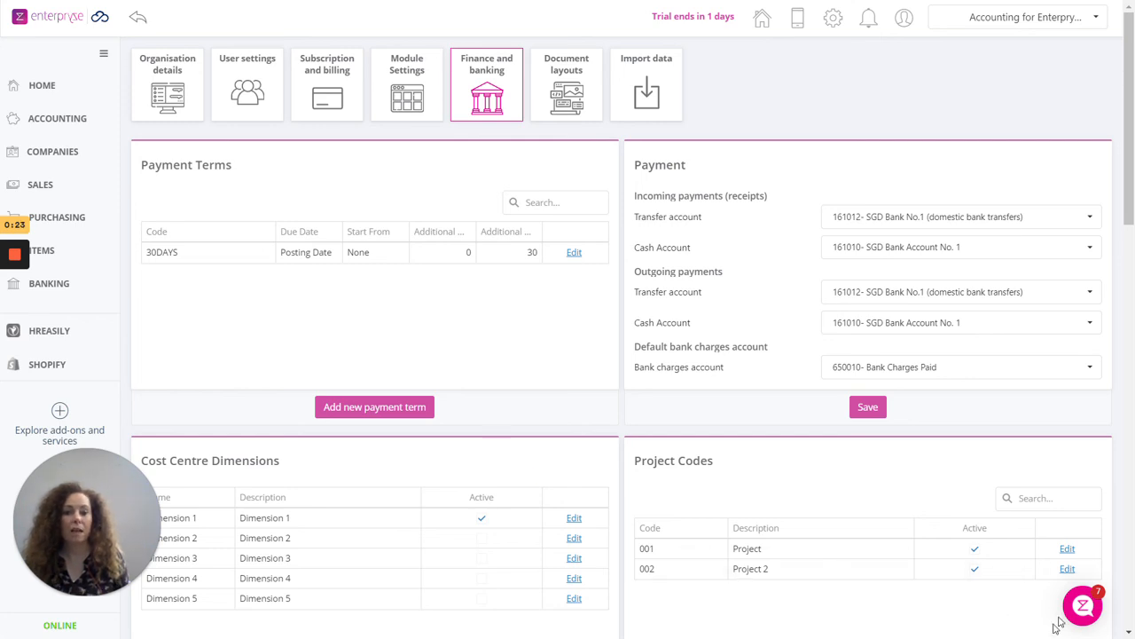
{"action": "left_click", "coordinate": [1082, 605]}
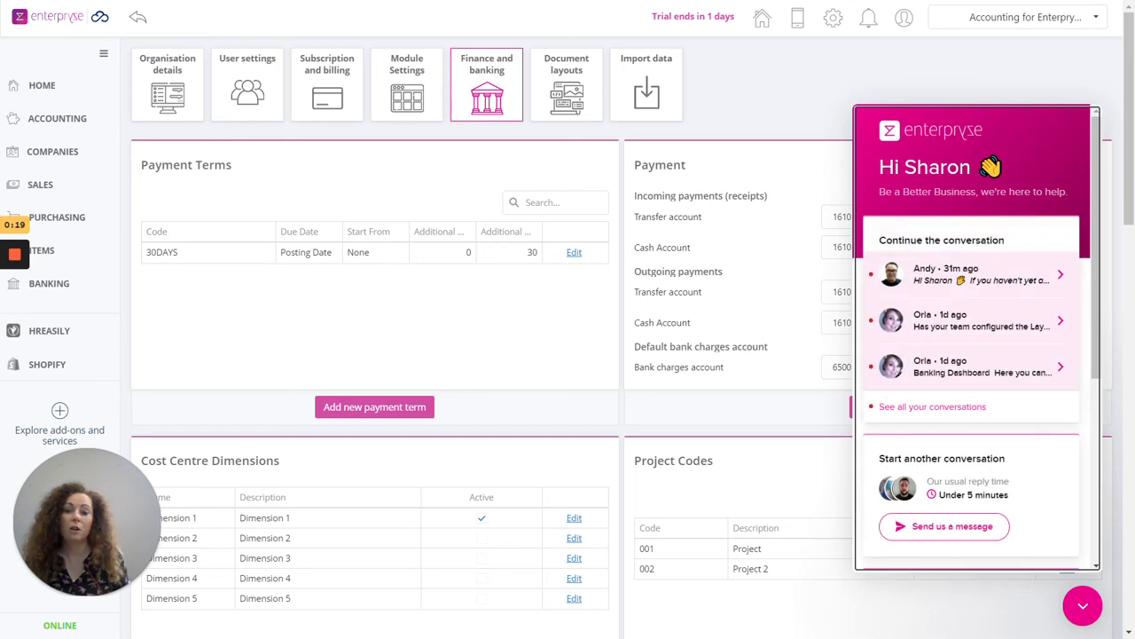
{"action": "scroll", "coordinate": [993, 433], "scroll_direction": "down", "scroll_amount": 4}
{"action": "scroll", "coordinate": [993, 433], "scroll_direction": "down", "scroll_amount": 1}
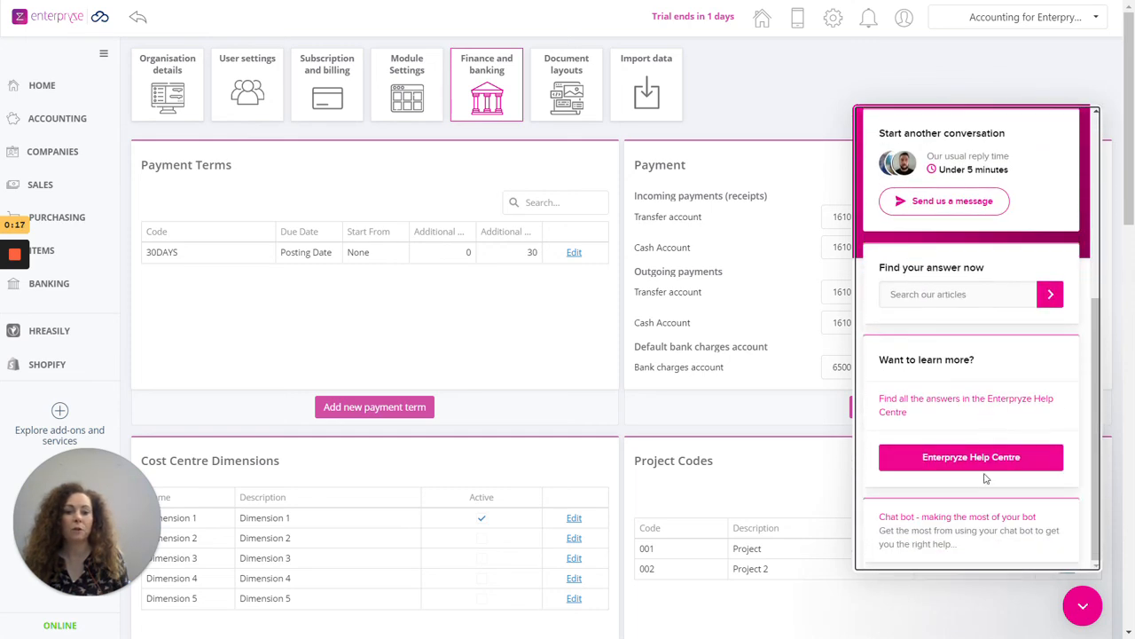